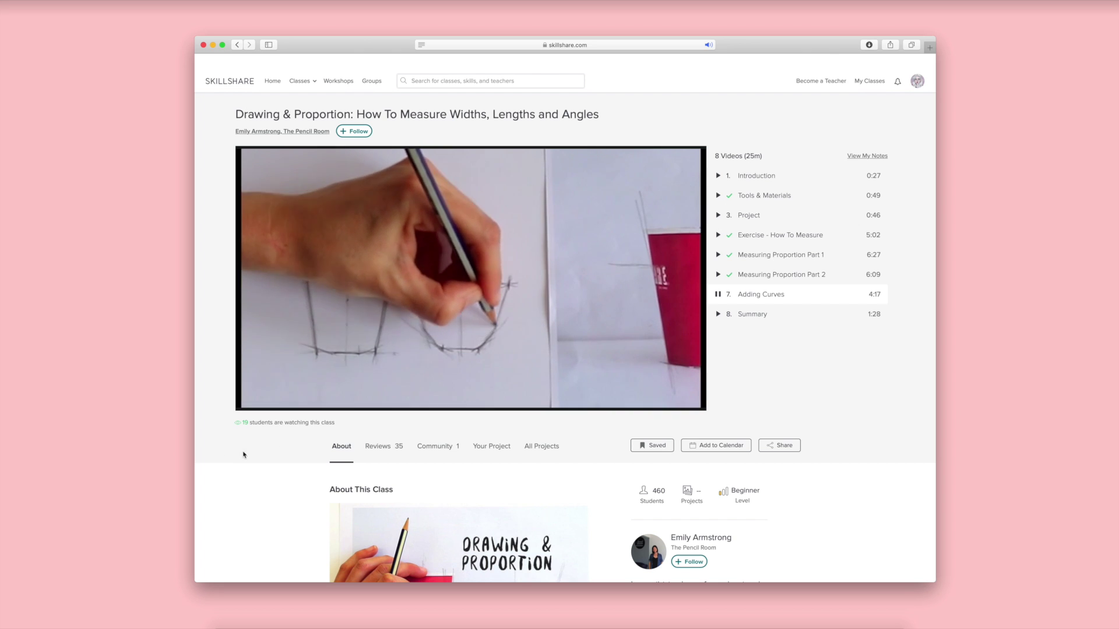
View the save options for the Drawing & Proportion class on Skillshare.
{"action": "left_click", "coordinate": [652, 445]}
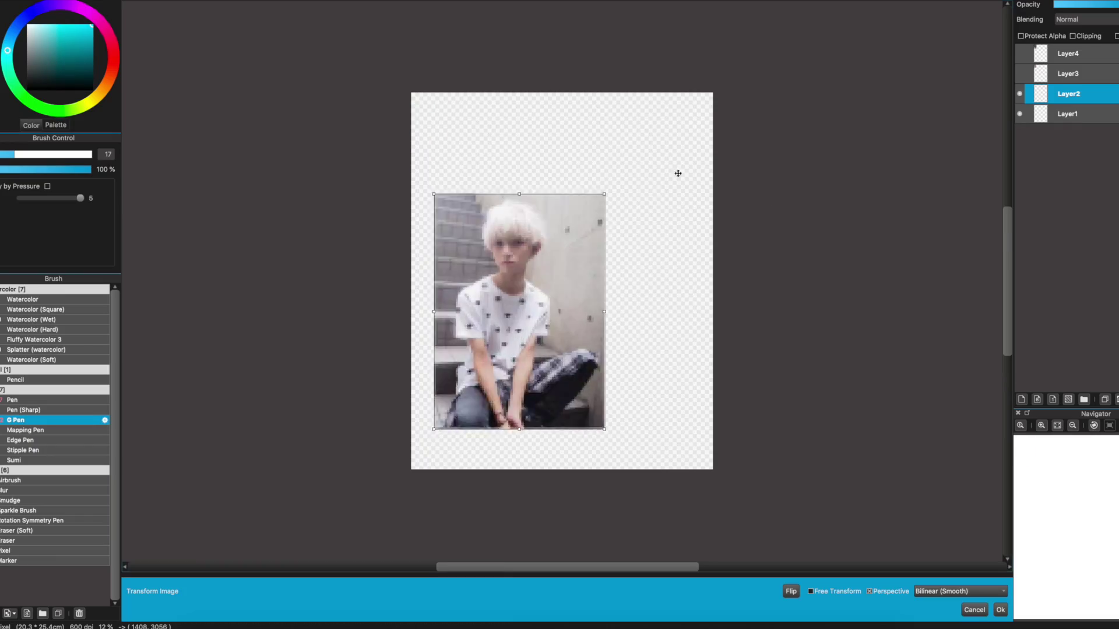
Scale the stair photo to fill the canvas and enlarge the grey-haired portrait over the figure.
{"action": "left_click_drag", "start_coordinate": [604, 430], "coordinate": [782, 562]}
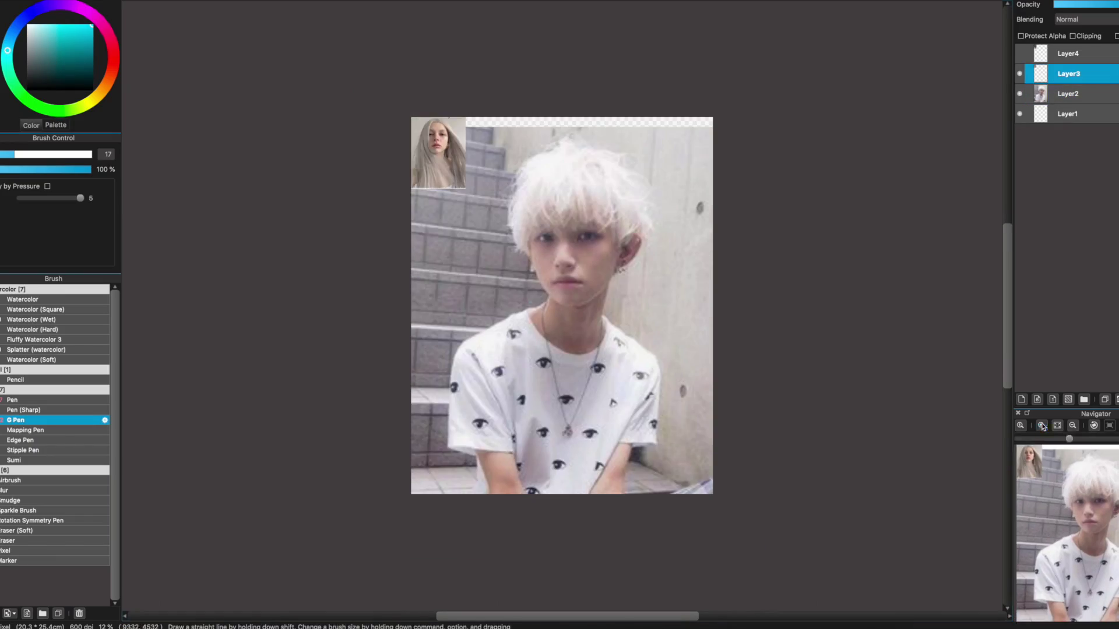
{"action": "left_click", "coordinate": [1041, 425]}
{"action": "key", "text": "ctrl+t"}
{"action": "left_click_drag", "start_coordinate": [515, 365], "coordinate": [626, 492]}
{"action": "key", "text": "Return"}
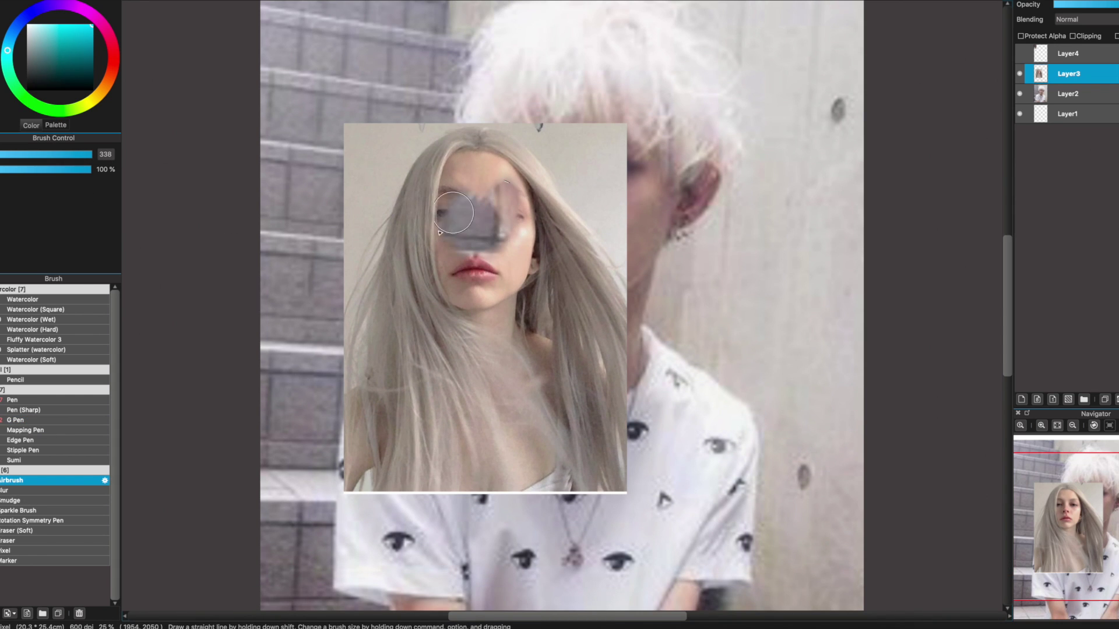
Erase around the portrait's face, then move and enlarge the face onto the boy's head.
{"action": "left_click_drag", "start_coordinate": [440, 232], "coordinate": [485, 170]}
{"action": "mouse_move", "coordinate": [607, 146]}
{"action": "left_mouse_down"}
{"action": "mouse_move", "coordinate": [396, 262]}
{"action": "mouse_move", "coordinate": [455, 362]}
{"action": "mouse_move", "coordinate": [496, 466]}
{"action": "mouse_move", "coordinate": [541, 418]}
{"action": "mouse_move", "coordinate": [643, 408]}
{"action": "left_mouse_up"}
{"action": "key", "text": "ctrl+t"}
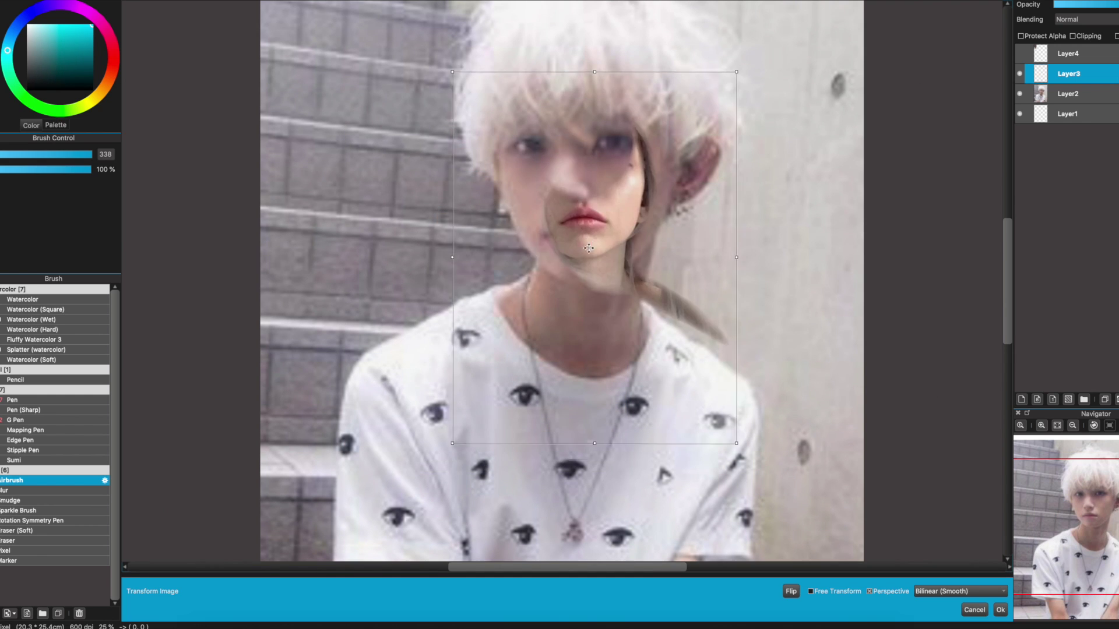
{"action": "key", "text": "ctrl+z"}
{"action": "left_click", "coordinate": [554, 314]}
{"action": "key", "text": "ctrl+t"}
{"action": "left_click_drag", "start_coordinate": [542, 396], "coordinate": [644, 396]}
{"action": "left_click_drag", "start_coordinate": [729, 102], "coordinate": [786, 28]}
{"action": "key", "text": "Return"}
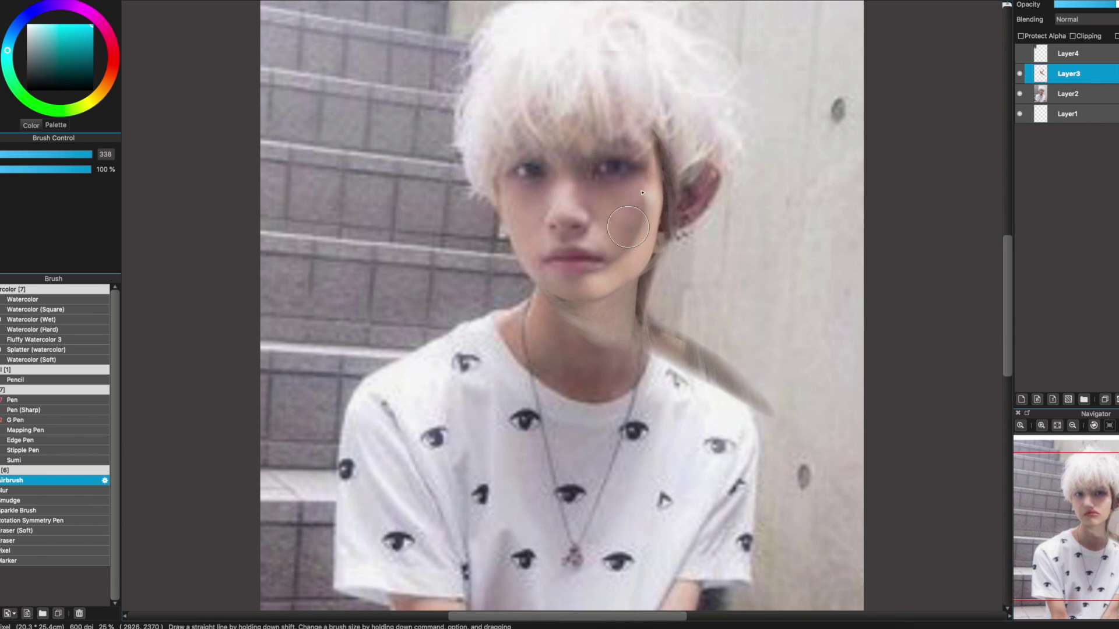
Enlarge the long-haired portrait and position it over the seated figure.
{"action": "key", "text": "super+z"}
{"action": "key", "text": "super+z"}
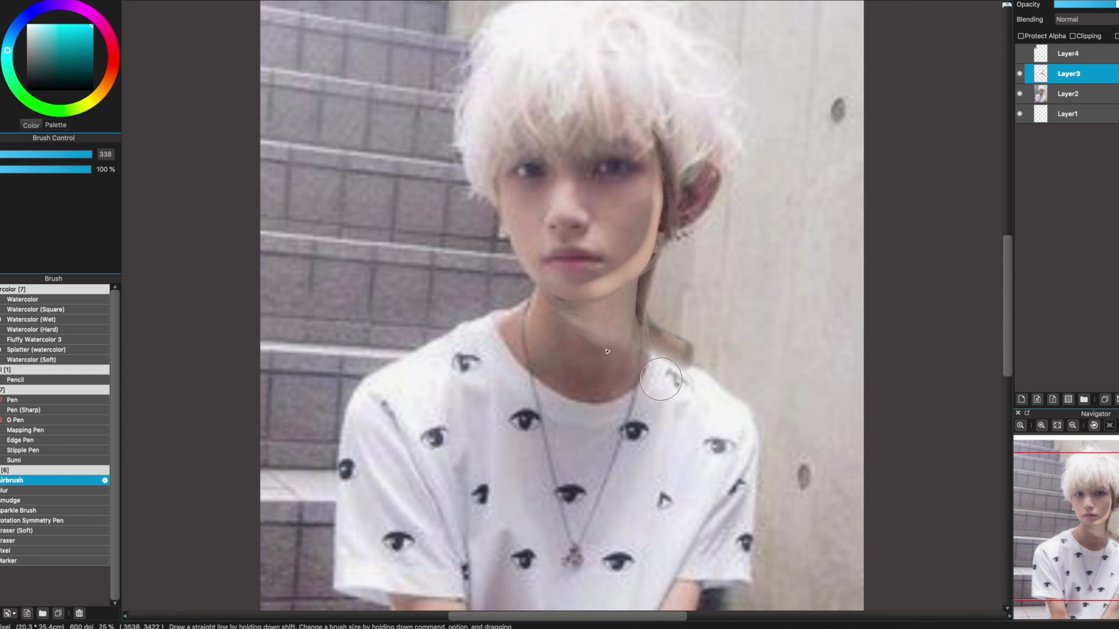
{"action": "key", "text": "super+t"}
{"action": "left_click_drag", "start_coordinate": [784, 527], "coordinate": [782, 529]}
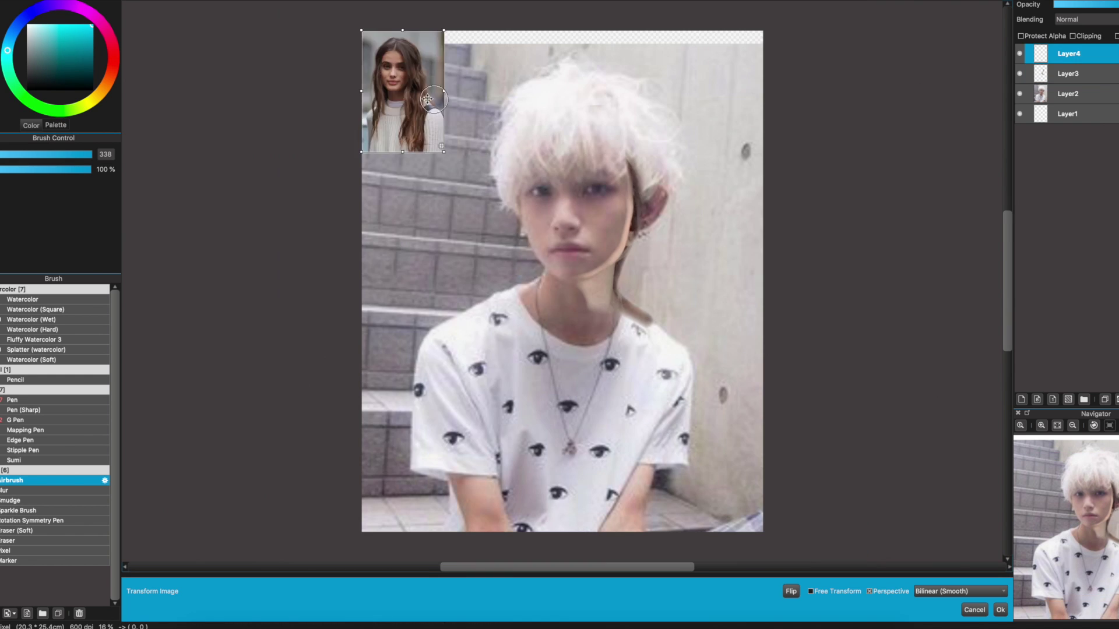
{"action": "left_click_drag", "start_coordinate": [512, 155], "coordinate": [679, 500]}
{"action": "key", "text": "Return"}
Erase the long-haired portrait's face area and shift the hair to the left.
{"action": "mouse_move", "coordinate": [460, 186]}
{"action": "left_mouse_down"}
{"action": "mouse_move", "coordinate": [478, 256]}
{"action": "mouse_move", "coordinate": [525, 274]}
{"action": "left_mouse_up"}
{"action": "mouse_move", "coordinate": [489, 158]}
{"action": "left_mouse_down"}
{"action": "mouse_move", "coordinate": [525, 232]}
{"action": "mouse_move", "coordinate": [421, 129]}
{"action": "mouse_move", "coordinate": [415, 69]}
{"action": "mouse_move", "coordinate": [389, 228]}
{"action": "mouse_move", "coordinate": [392, 367]}
{"action": "mouse_move", "coordinate": [443, 490]}
{"action": "mouse_move", "coordinate": [488, 358]}
{"action": "mouse_move", "coordinate": [499, 382]}
{"action": "mouse_move", "coordinate": [516, 278]}
{"action": "mouse_move", "coordinate": [449, 535]}
{"action": "mouse_move", "coordinate": [620, 348]}
{"action": "mouse_move", "coordinate": [633, 437]}
{"action": "mouse_move", "coordinate": [654, 426]}
{"action": "mouse_move", "coordinate": [659, 473]}
{"action": "mouse_move", "coordinate": [683, 361]}
{"action": "mouse_move", "coordinate": [611, 218]}
{"action": "mouse_move", "coordinate": [457, 97]}
{"action": "mouse_move", "coordinate": [651, 159]}
{"action": "mouse_move", "coordinate": [673, 204]}
{"action": "mouse_move", "coordinate": [674, 311]}
{"action": "mouse_move", "coordinate": [625, 357]}
{"action": "mouse_move", "coordinate": [569, 285]}
{"action": "mouse_move", "coordinate": [595, 249]}
{"action": "mouse_move", "coordinate": [782, 543]}
{"action": "mouse_move", "coordinate": [781, 479]}
{"action": "mouse_move", "coordinate": [613, 342]}
{"action": "left_mouse_up"}
{"action": "key", "text": "ctrl+t"}
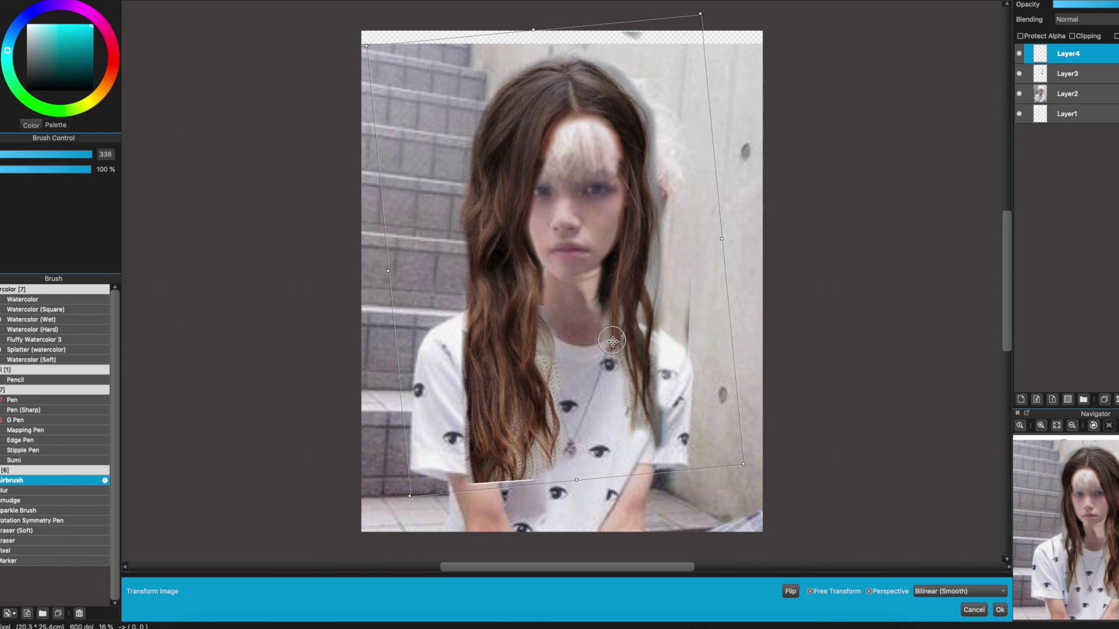
{"action": "key", "text": "Return"}
Lasso-rotate the hairline, erase hair over the face edges, and darken gaps beside the face.
{"action": "left_click_drag", "start_coordinate": [618, 147], "coordinate": [573, 102]}
{"action": "key", "text": "ctrl+t"}
{"action": "key", "text": "Return"}
{"action": "mouse_move", "coordinate": [524, 129]}
{"action": "left_mouse_down"}
{"action": "mouse_move", "coordinate": [542, 256]}
{"action": "mouse_move", "coordinate": [635, 175]}
{"action": "mouse_move", "coordinate": [629, 326]}
{"action": "left_mouse_up"}
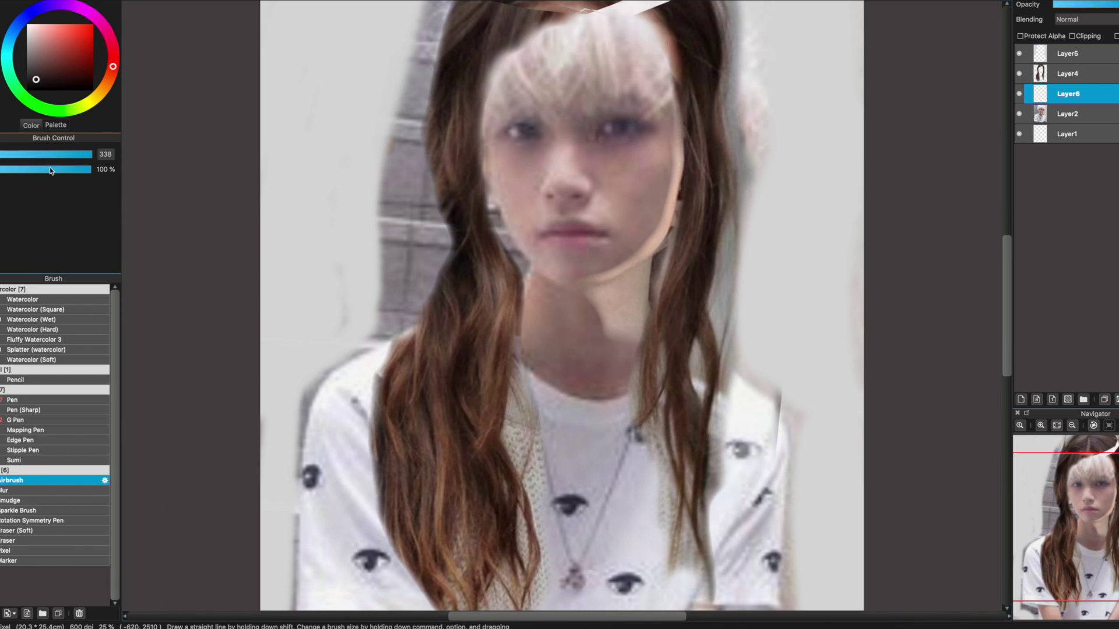
{"action": "mouse_move", "coordinate": [495, 216]}
{"action": "left_mouse_down"}
{"action": "mouse_move", "coordinate": [522, 272]}
{"action": "mouse_move", "coordinate": [495, 222]}
{"action": "left_mouse_up"}
{"action": "left_click_drag", "start_coordinate": [652, 306], "coordinate": [682, 232]}
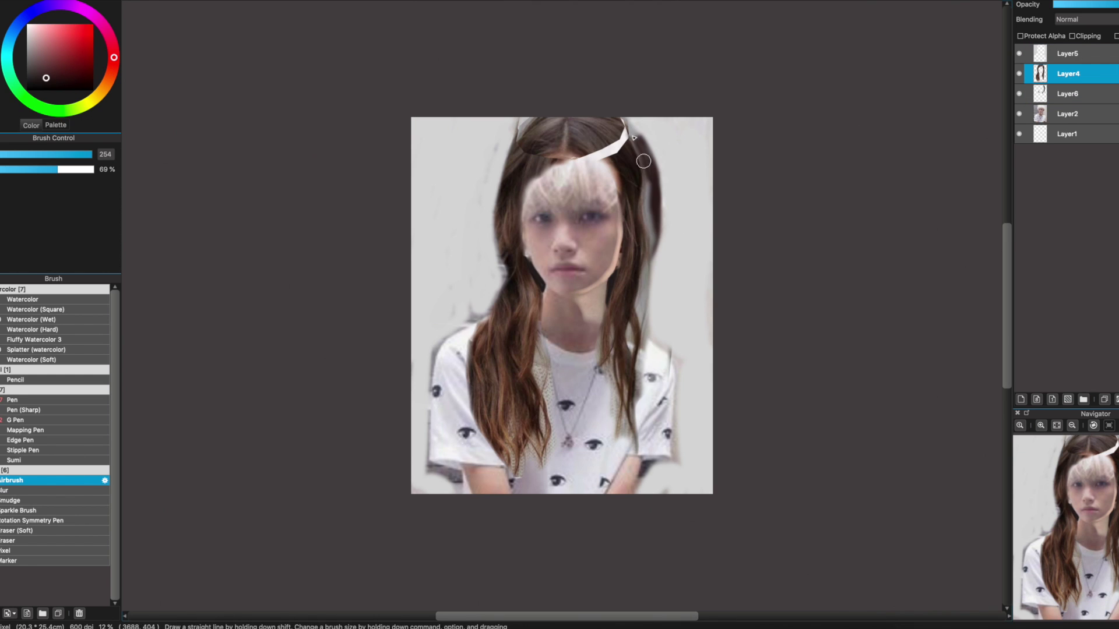
Make Layer4's hair grey with 0% saturation and higher brightness, then repeat on Layer6.
{"action": "key", "text": "super+u"}
{"action": "left_click_drag", "start_coordinate": [799, 252], "coordinate": [745, 252]}
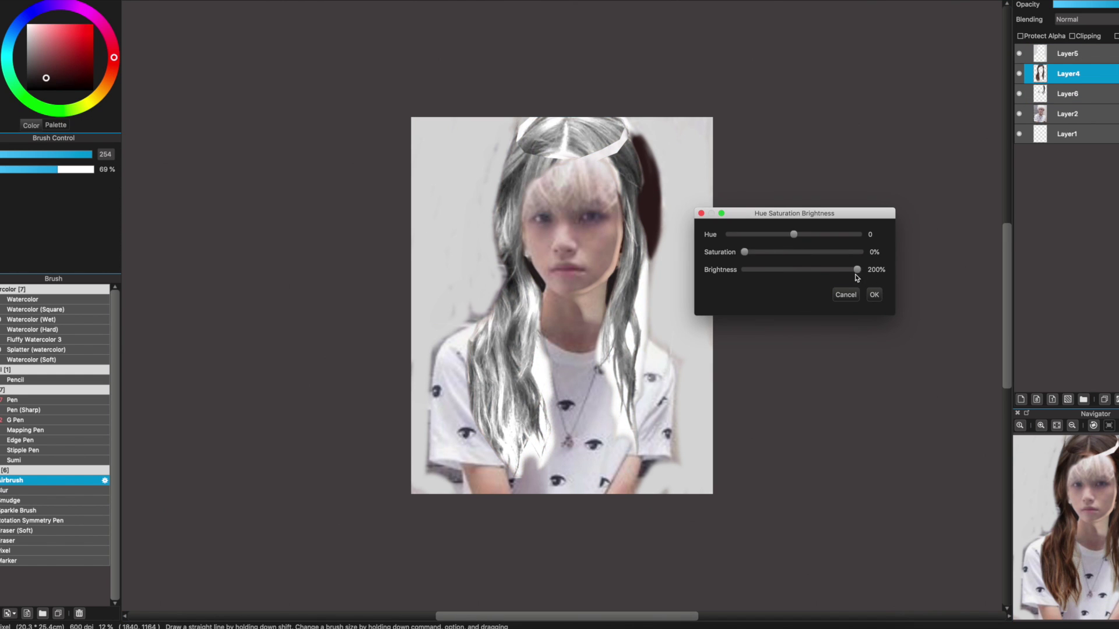
{"action": "left_click", "coordinate": [874, 294]}
{"action": "left_click", "coordinate": [1068, 93]}
{"action": "key", "text": "super+u"}
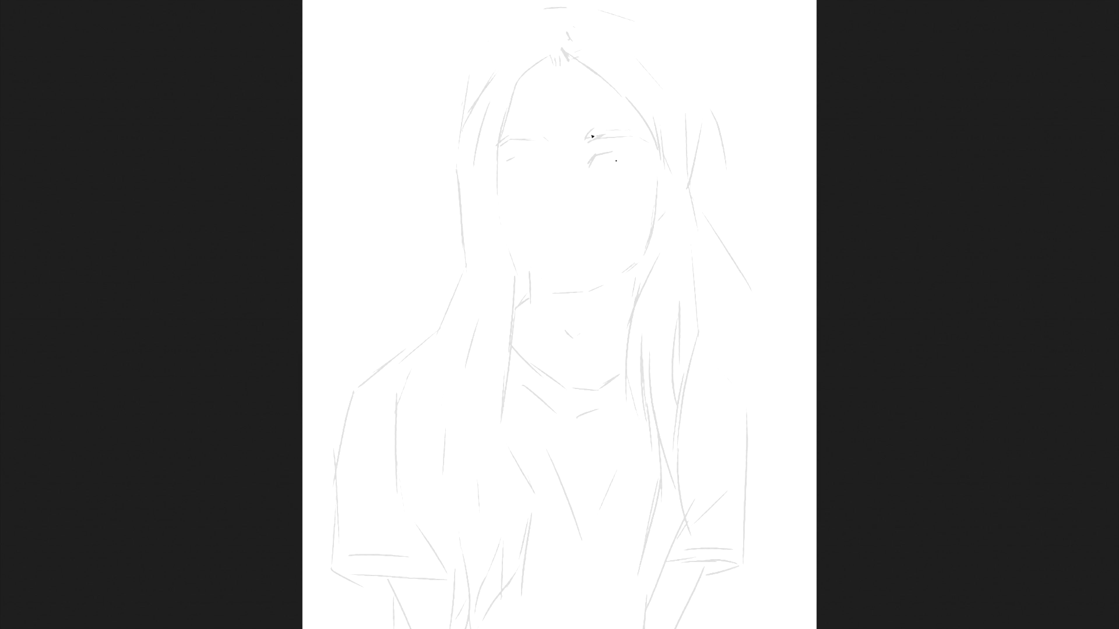
Draw a long hair strand and shade under both sides of the jaw.
{"action": "scroll", "coordinate": [544, 145], "scroll_direction": "up", "scroll_amount": 3}
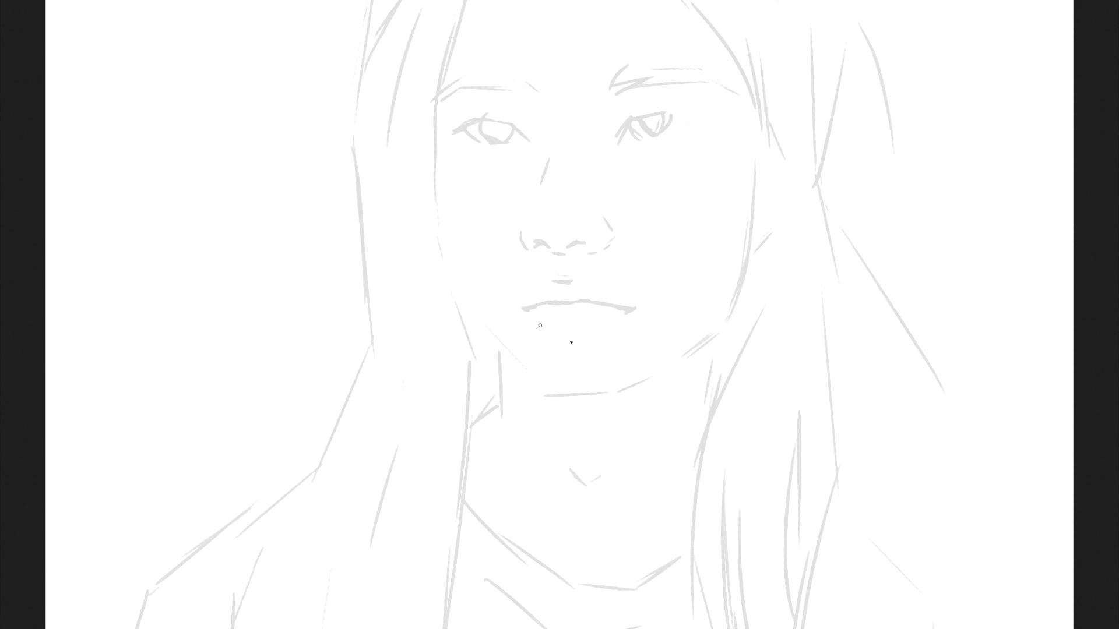
{"action": "mouse_move", "coordinate": [487, 3]}
{"action": "left_mouse_down"}
{"action": "mouse_move", "coordinate": [489, 340]}
{"action": "mouse_move", "coordinate": [717, 392]}
{"action": "mouse_move", "coordinate": [744, 320]}
{"action": "mouse_move", "coordinate": [726, 379]}
{"action": "left_mouse_up"}
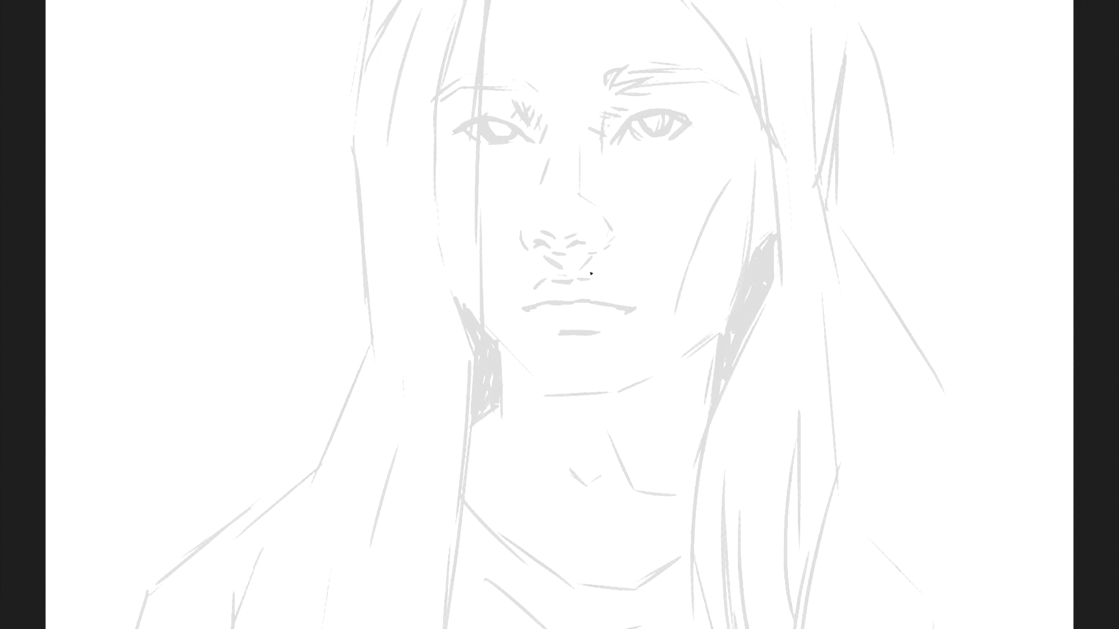
{"action": "scroll", "coordinate": [575, 486], "scroll_direction": "down", "scroll_amount": 1}
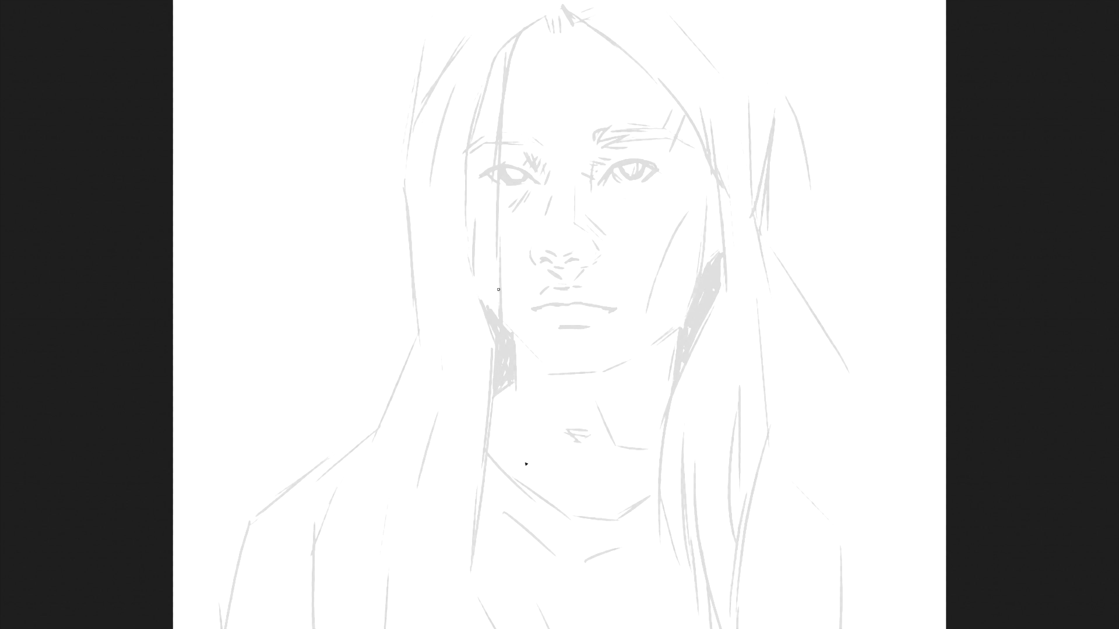
Define the right and left eyebrows with brush strokes.
{"action": "scroll", "coordinate": [631, 425], "scroll_direction": "down", "scroll_amount": 1}
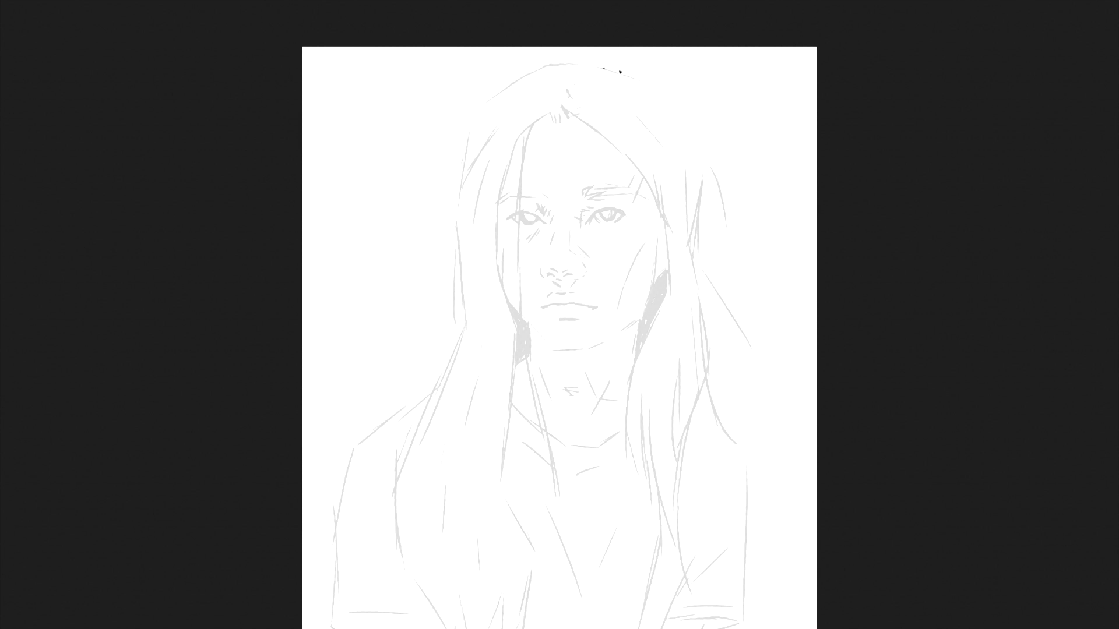
{"action": "scroll", "coordinate": [520, 364], "scroll_direction": "up", "scroll_amount": 2}
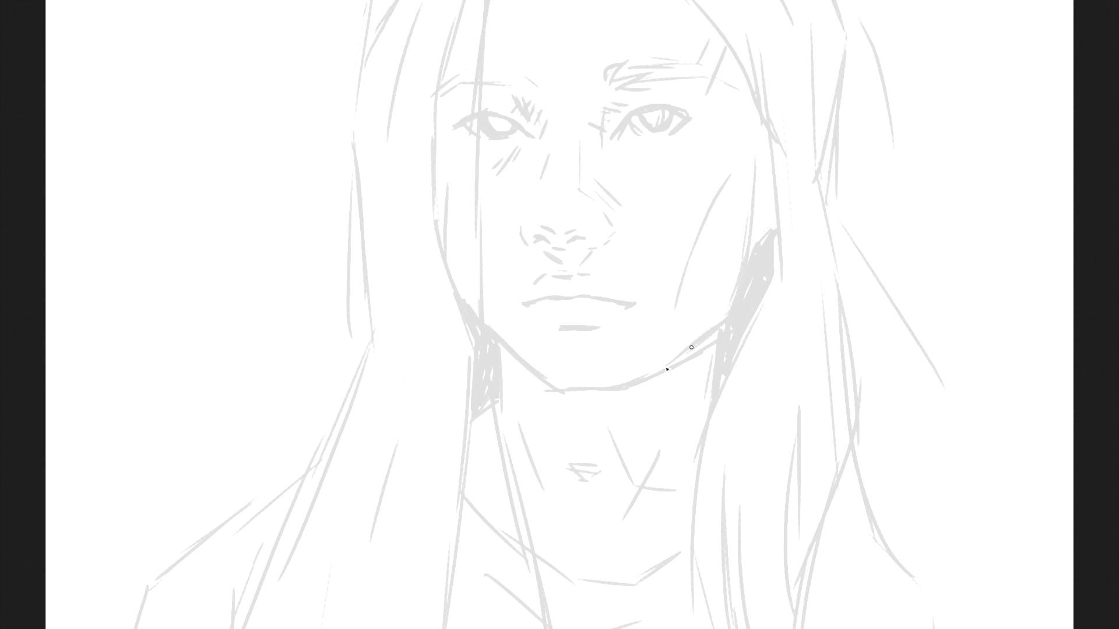
{"action": "left_click_drag", "start_coordinate": [666, 61], "coordinate": [740, 89]}
{"action": "left_click_drag", "start_coordinate": [443, 90], "coordinate": [522, 79]}
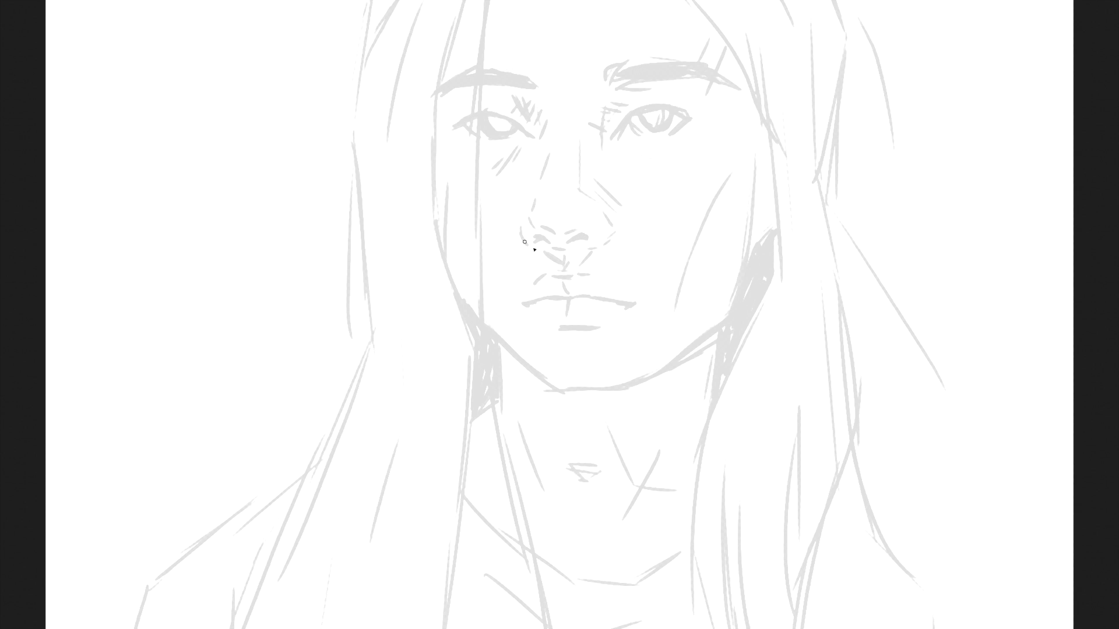
{"action": "scroll", "coordinate": [811, 229], "scroll_direction": "down", "scroll_amount": 4}
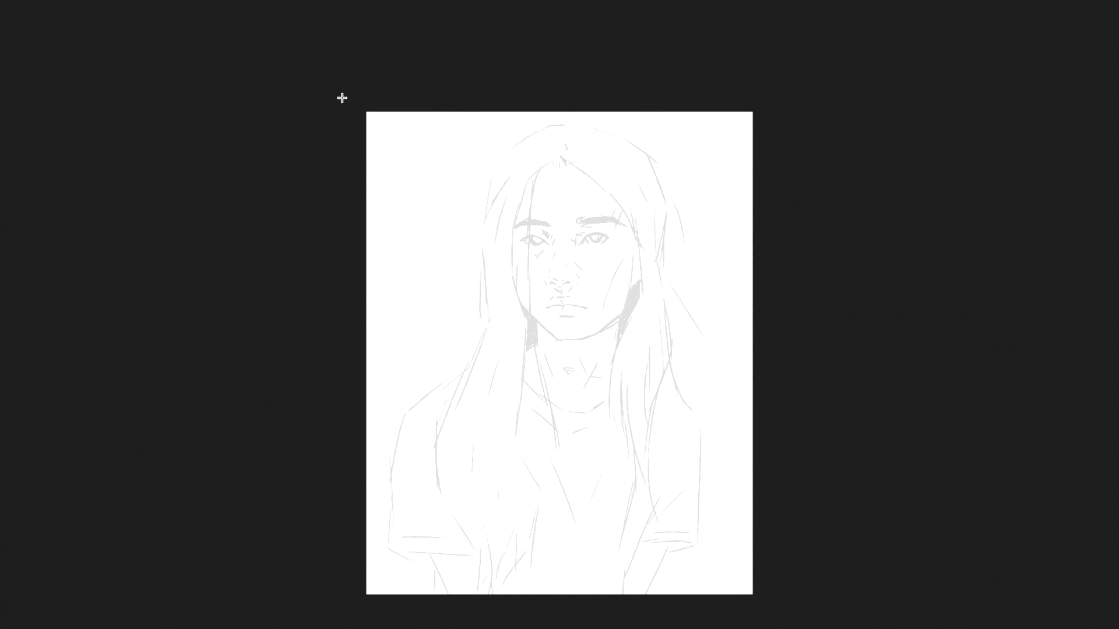
Select the whole canvas area with the marquee.
{"action": "mouse_move", "coordinate": [588, 475]}
{"action": "left_mouse_down"}
{"action": "mouse_move", "coordinate": [733, 574]}
{"action": "mouse_move", "coordinate": [774, 623]}
{"action": "left_mouse_up"}
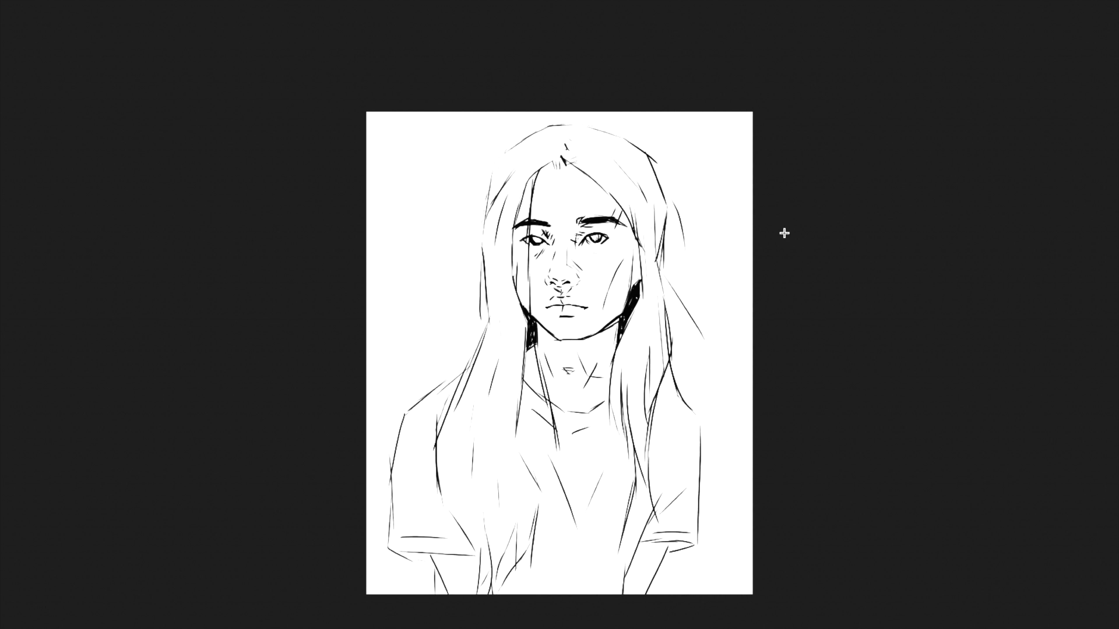